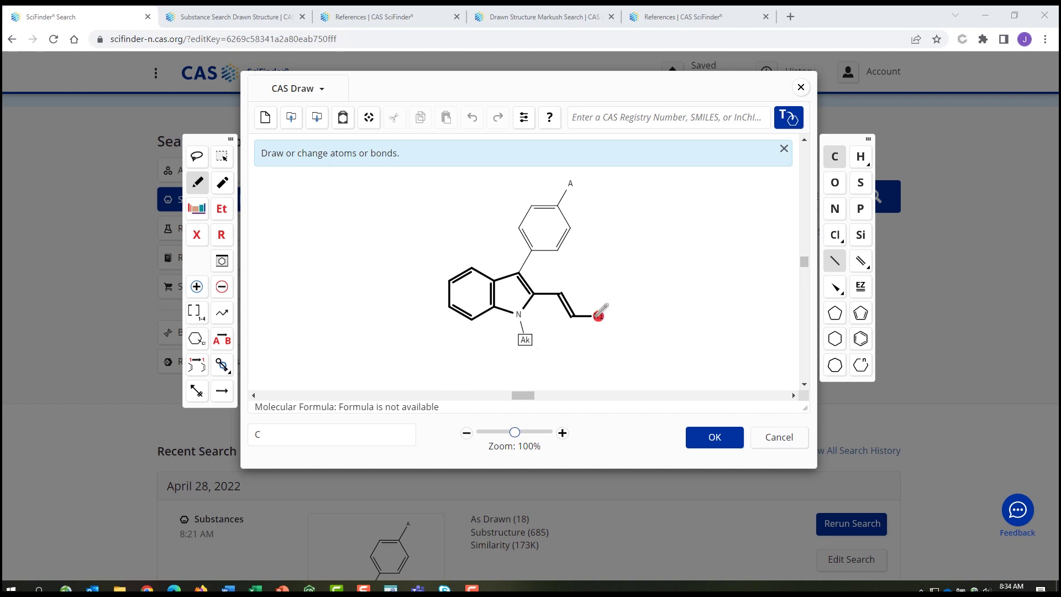
Go back to the drawn indole structure's results: 685 substructure matches and 18 as-drawn.
left_click(234, 22)
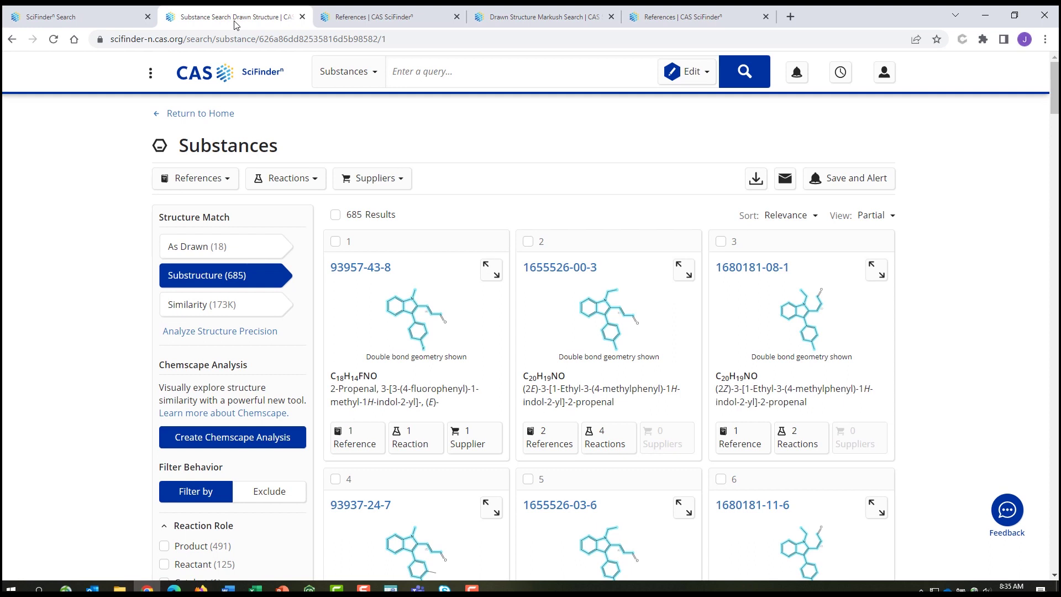
Browse the 62 HDAC-filtered references, then move on to the Patent Markush results.
left_click(340, 20)
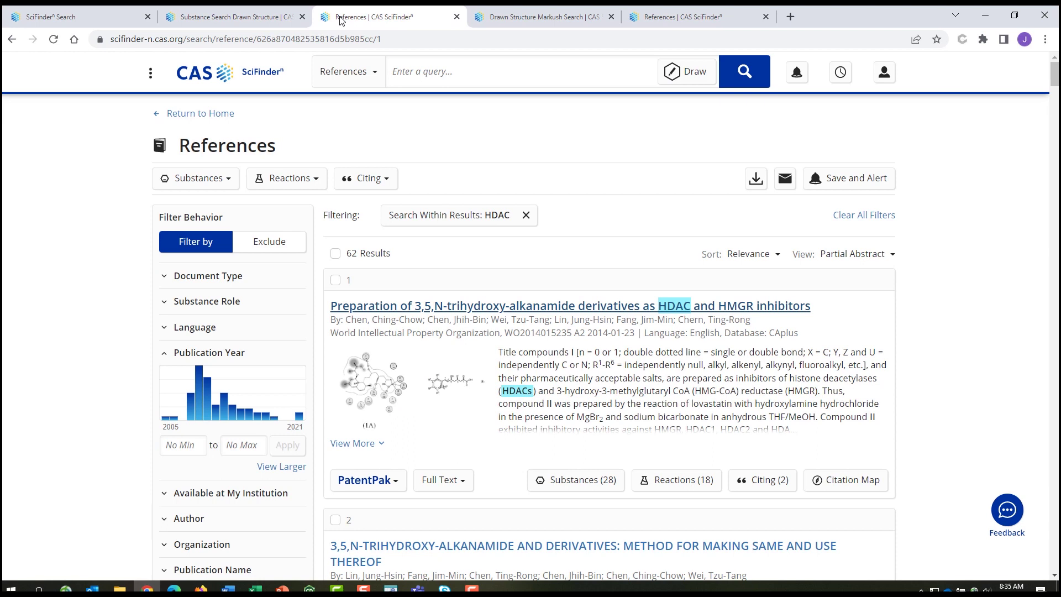
scroll(440, 221, "down", 4)
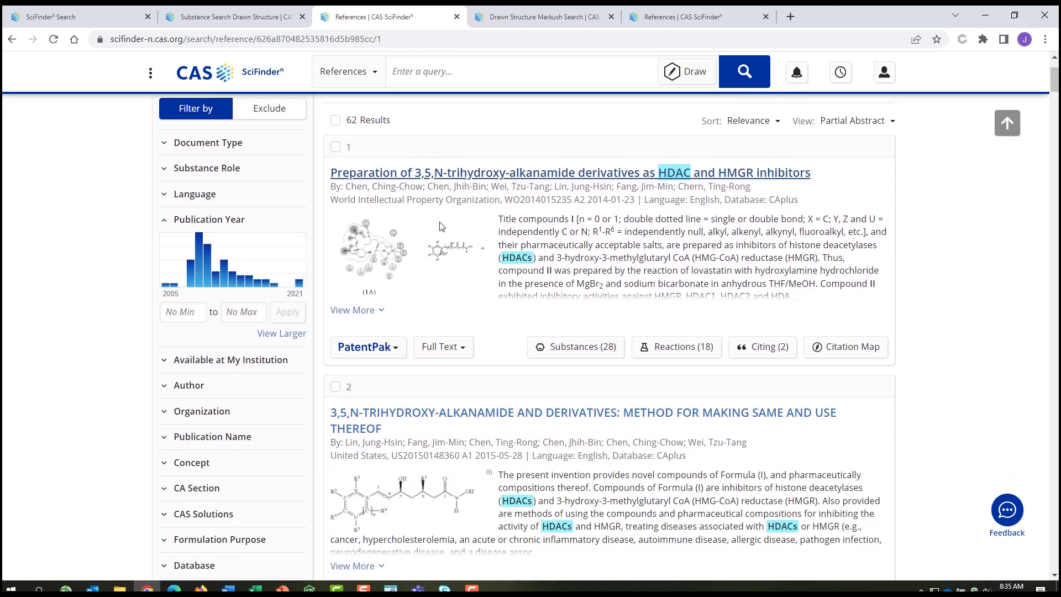
scroll(440, 222, "down", 5)
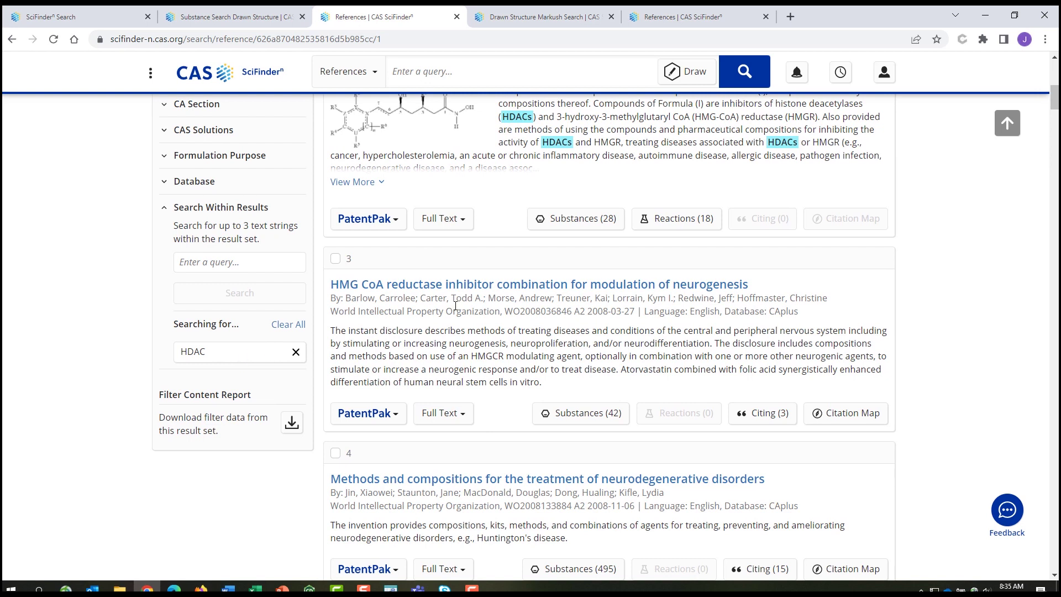
scroll(632, 296, "up", 5)
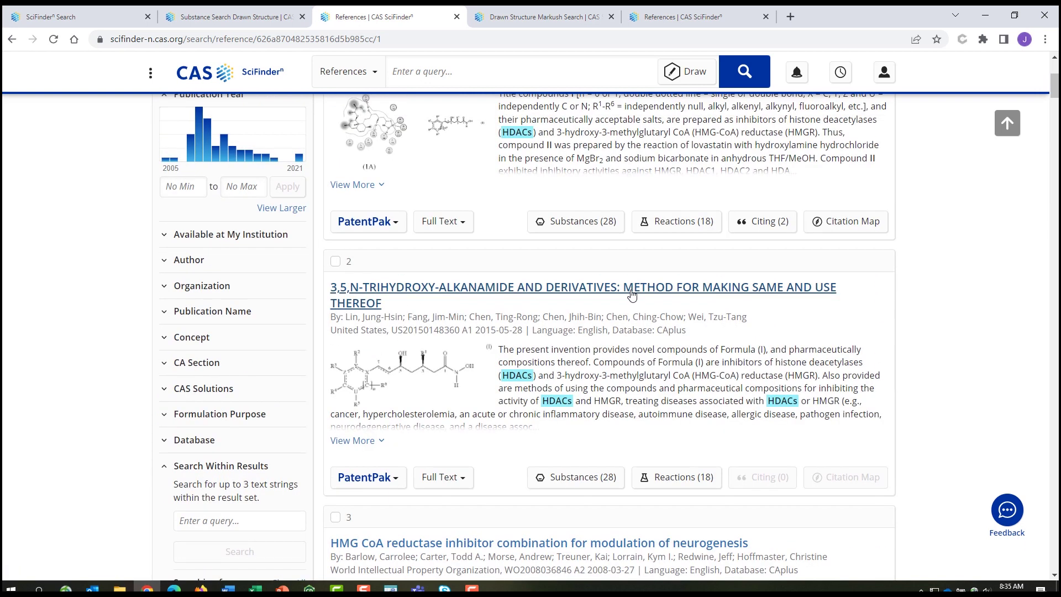
scroll(631, 296, "up", 4)
scroll(643, 292, "up", 1)
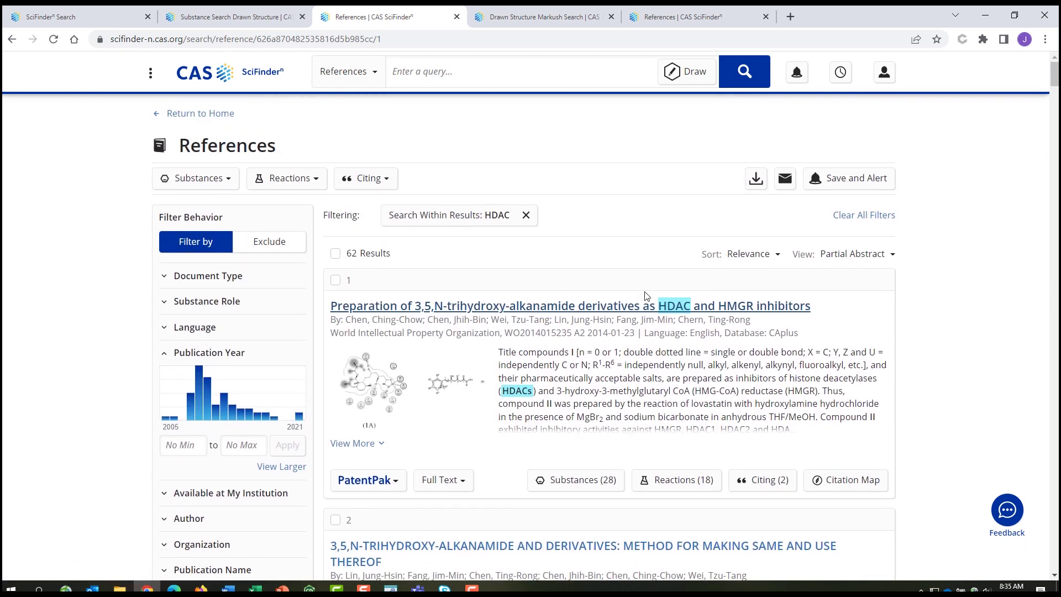
left_click(546, 19)
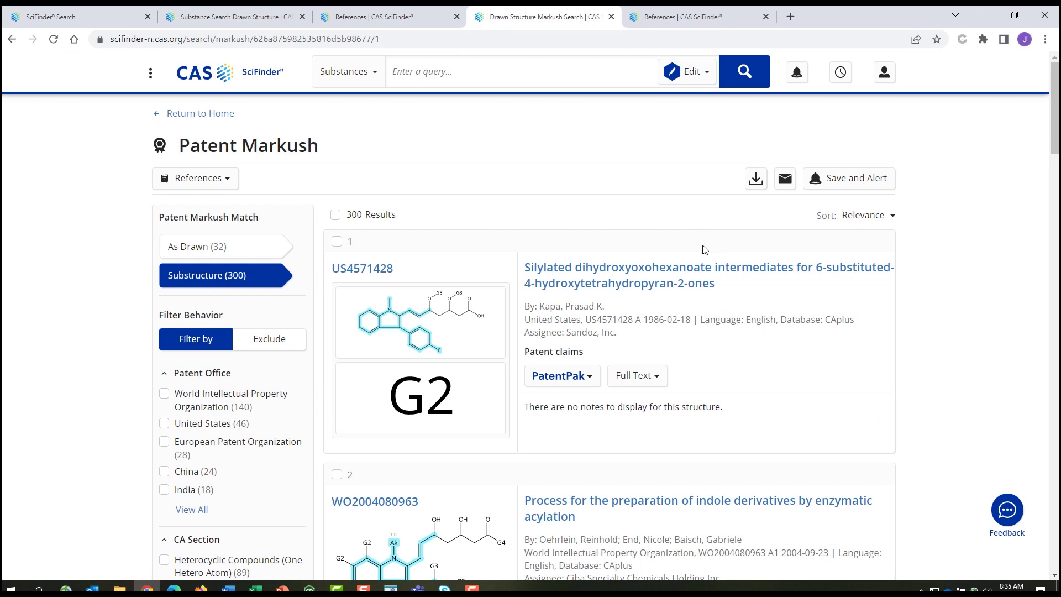
Browse the 300 Patent Markush matches, then open and scroll their 201 patent references.
scroll(705, 250, "down", 1)
scroll(705, 250, "down", 1)
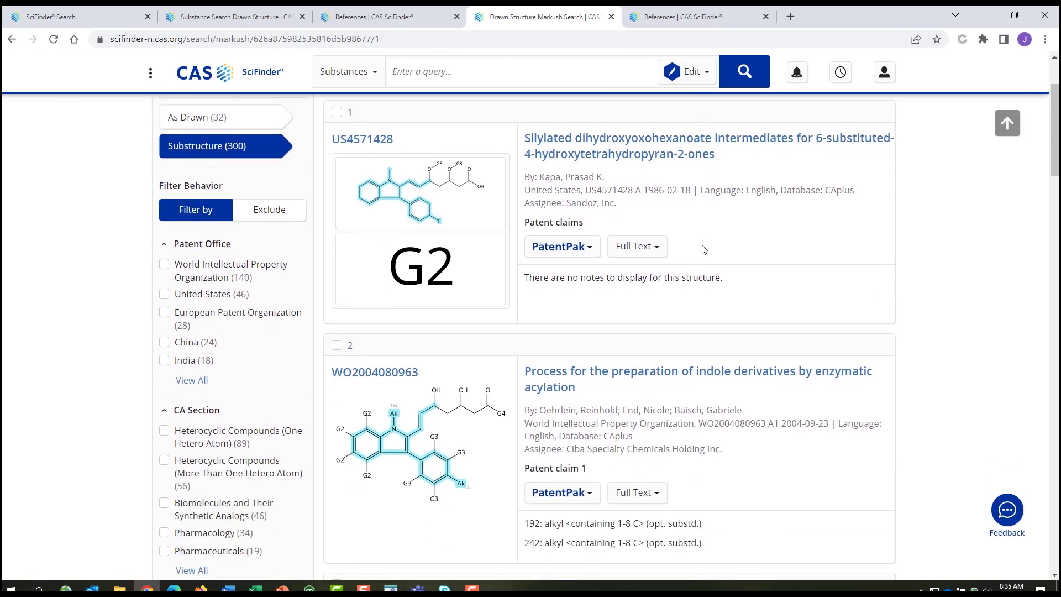
scroll(705, 250, "down", 2)
scroll(702, 251, "up", 3)
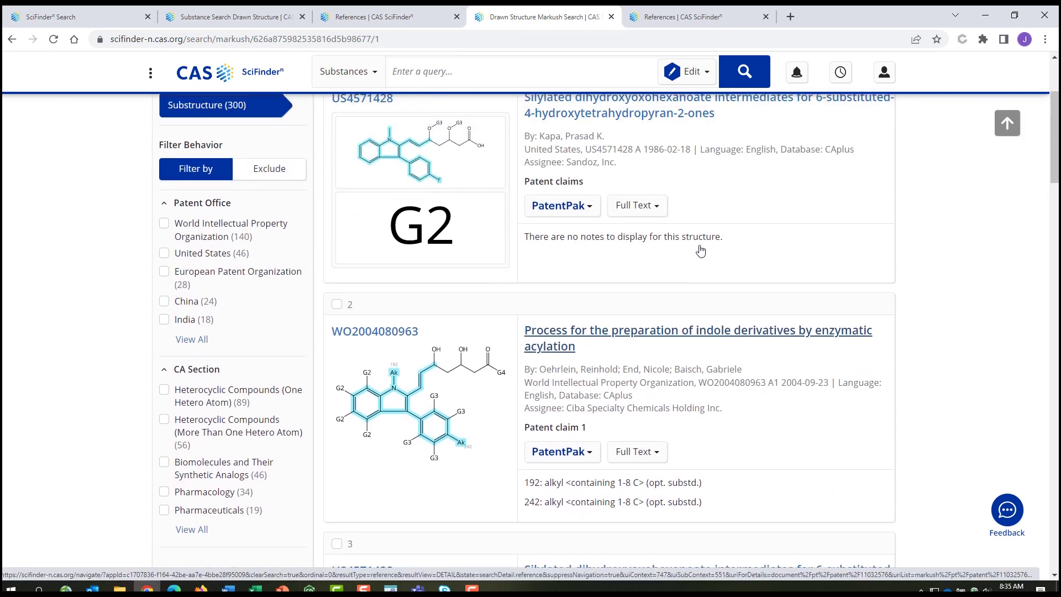
scroll(701, 250, "up", 1)
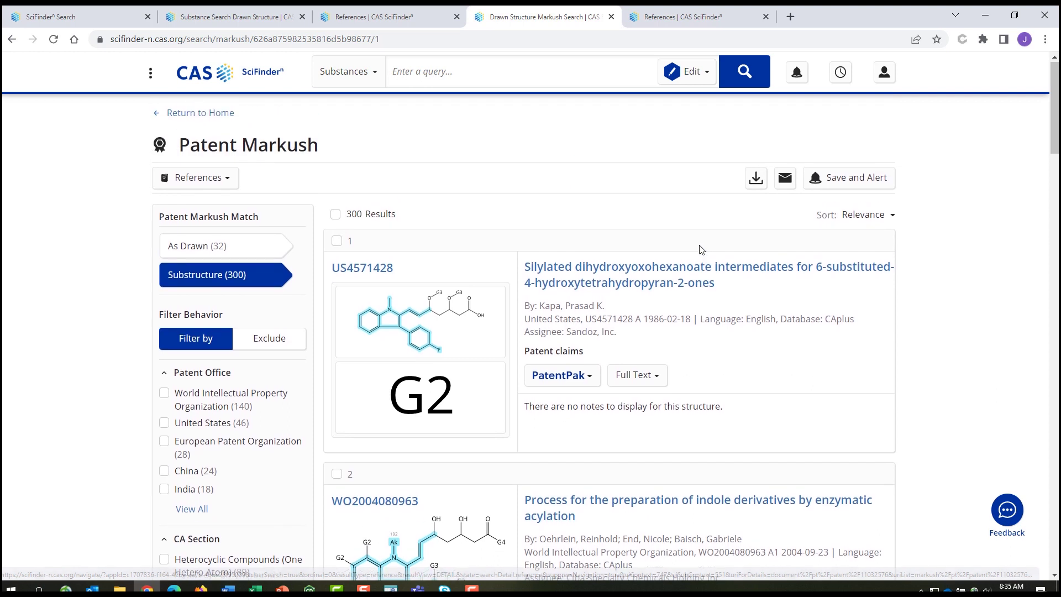
left_click(683, 21)
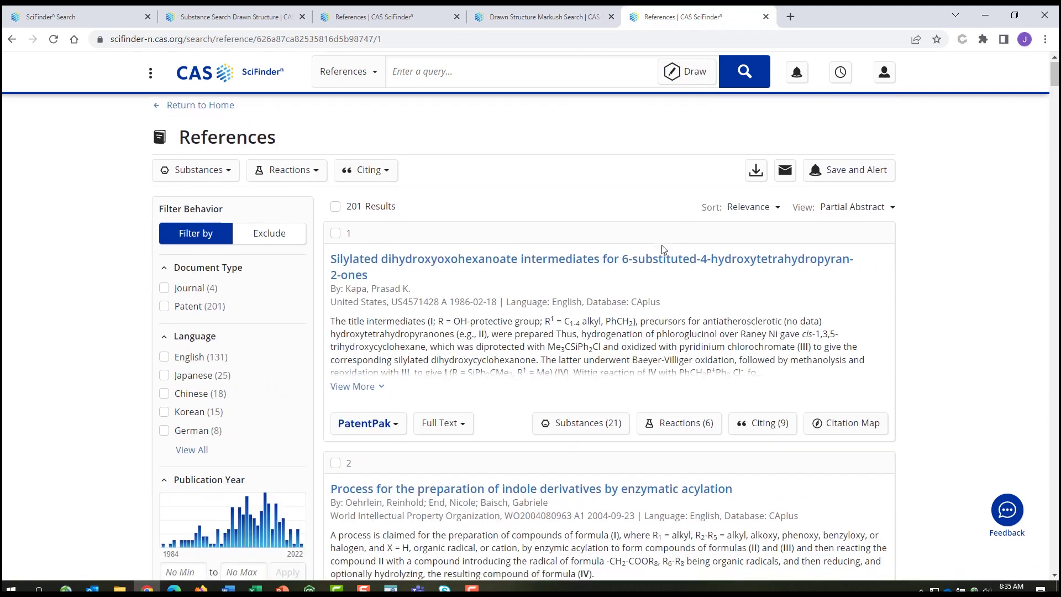
scroll(663, 244, "down", 3)
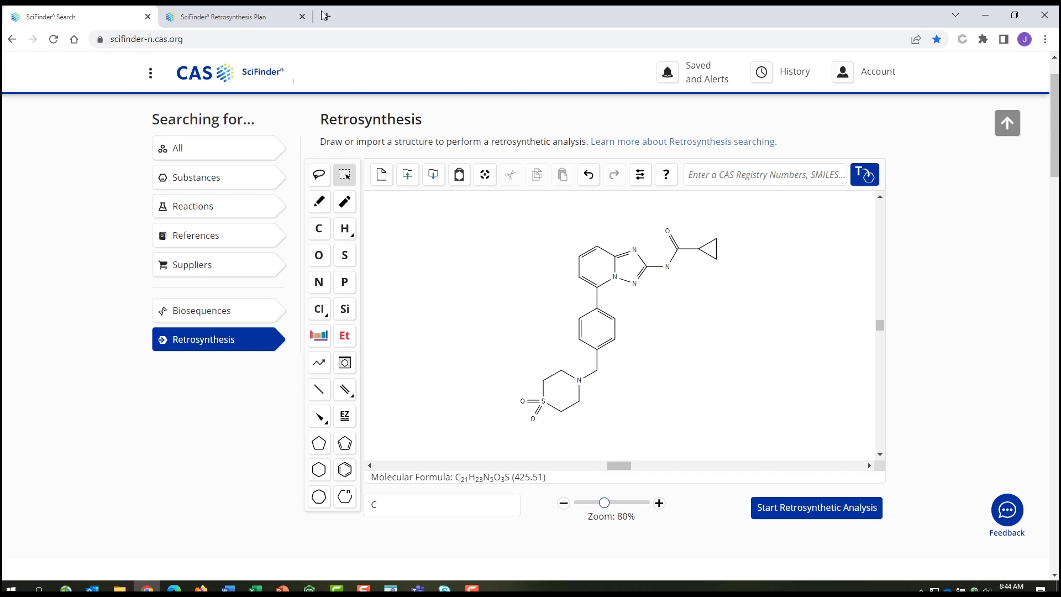
Bring up the target's three-step retrosynthesis route with 37% estimated yield.
left_click(270, 21)
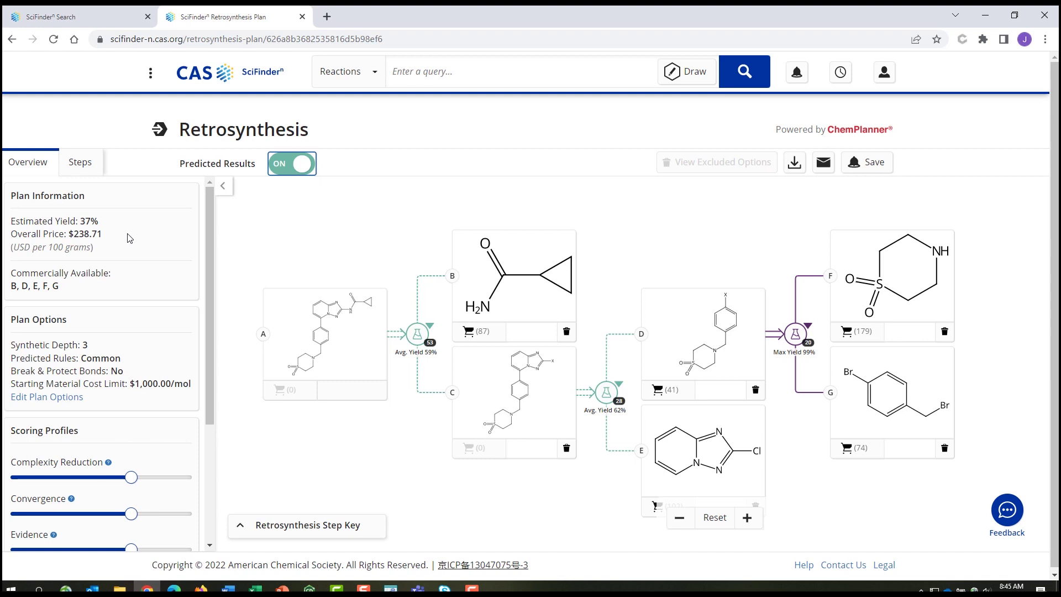
Show the first step's options (53 alternatives, evidence, exclude) and scroll the Overview scoring profiles.
left_click(432, 328)
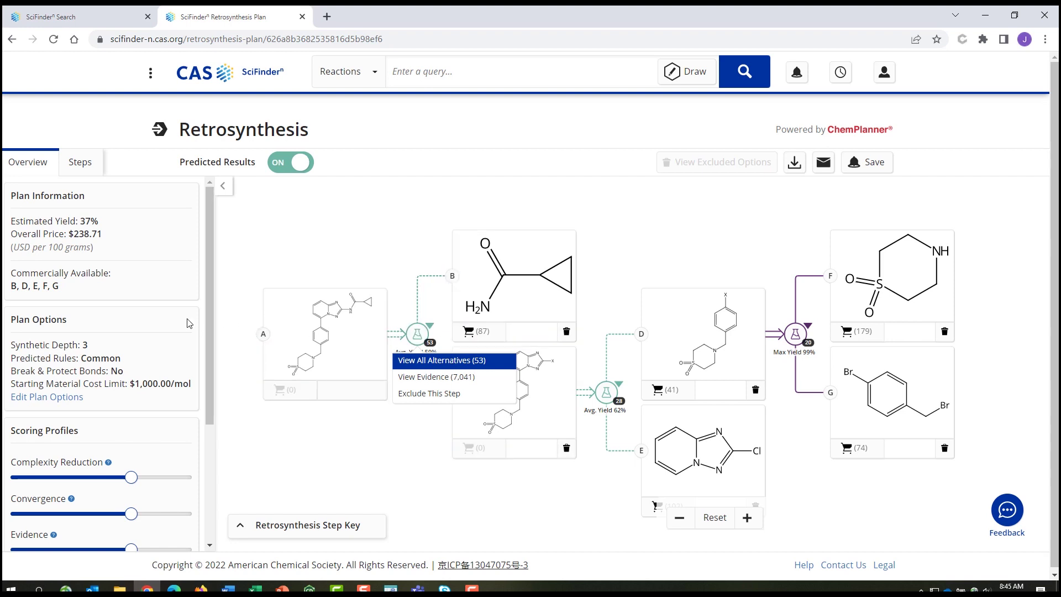
scroll(164, 325, "down", 2)
scroll(164, 326, "down", 4)
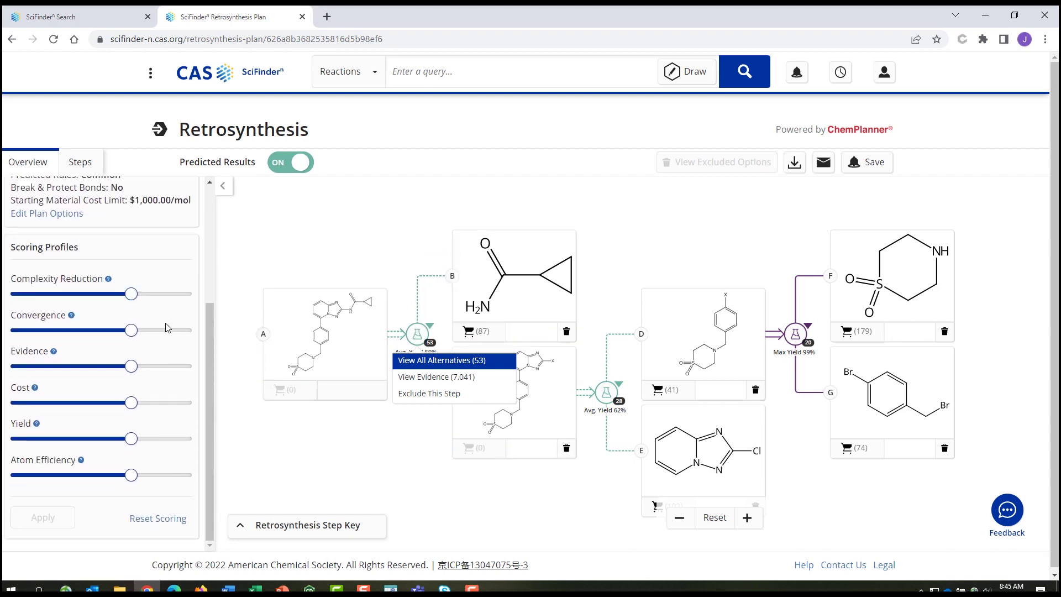
scroll(170, 328, "down", 1)
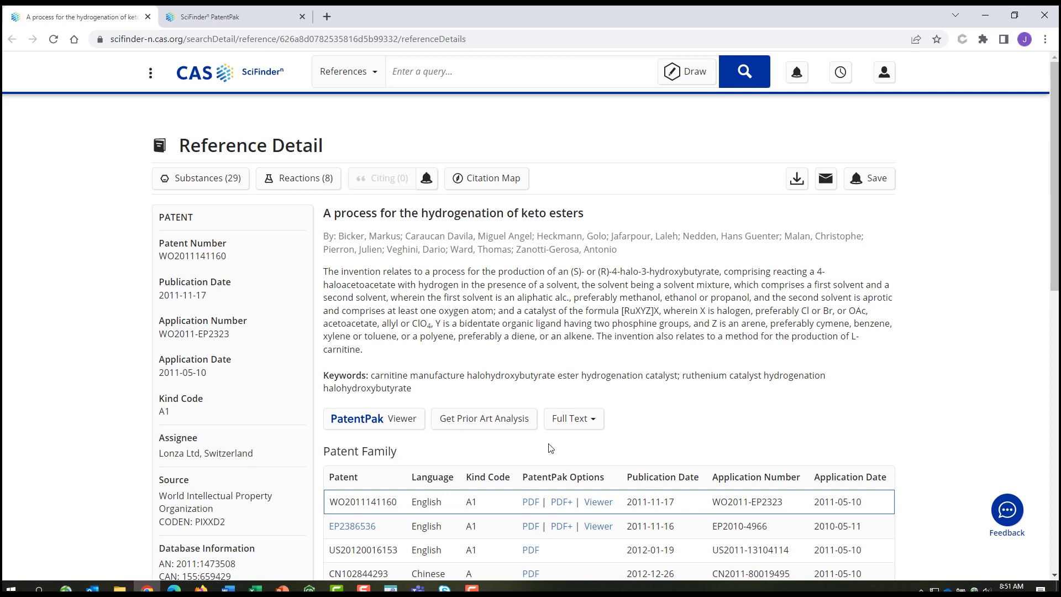
scroll(554, 447, "down", 1)
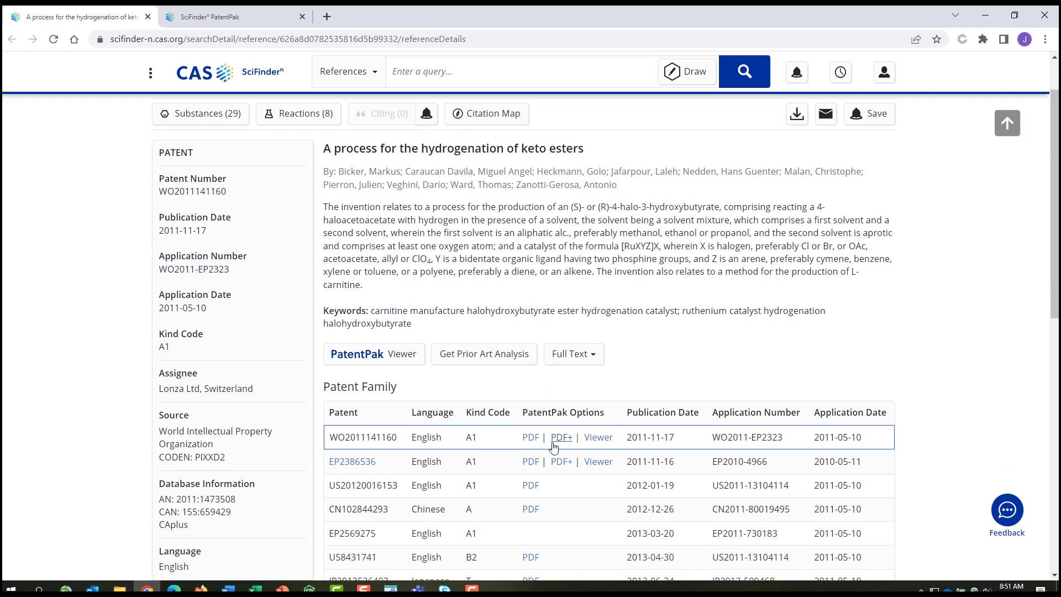
scroll(554, 448, "down", 1)
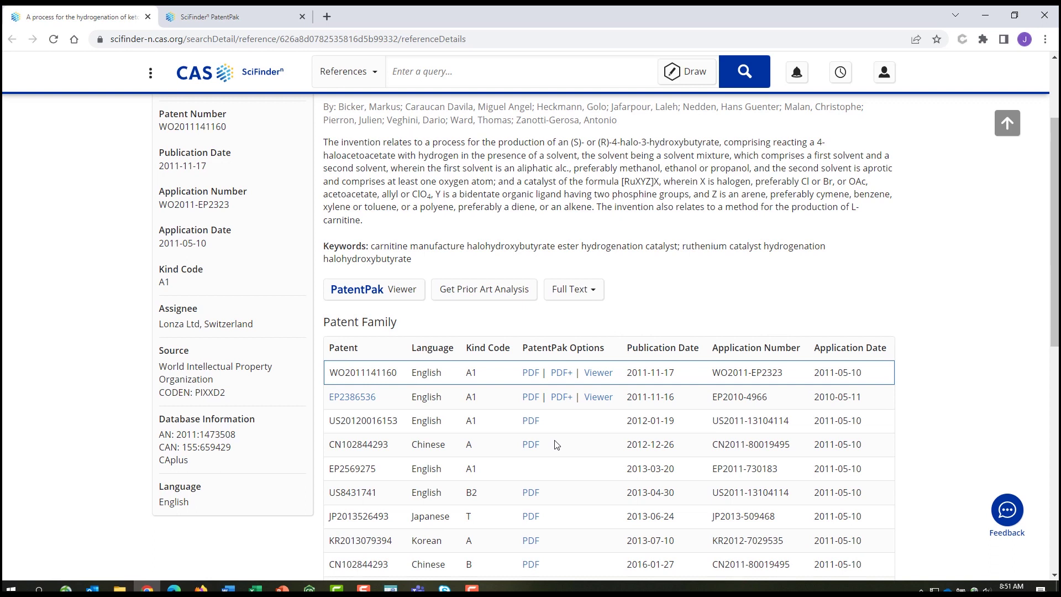
scroll(556, 445, "down", 1)
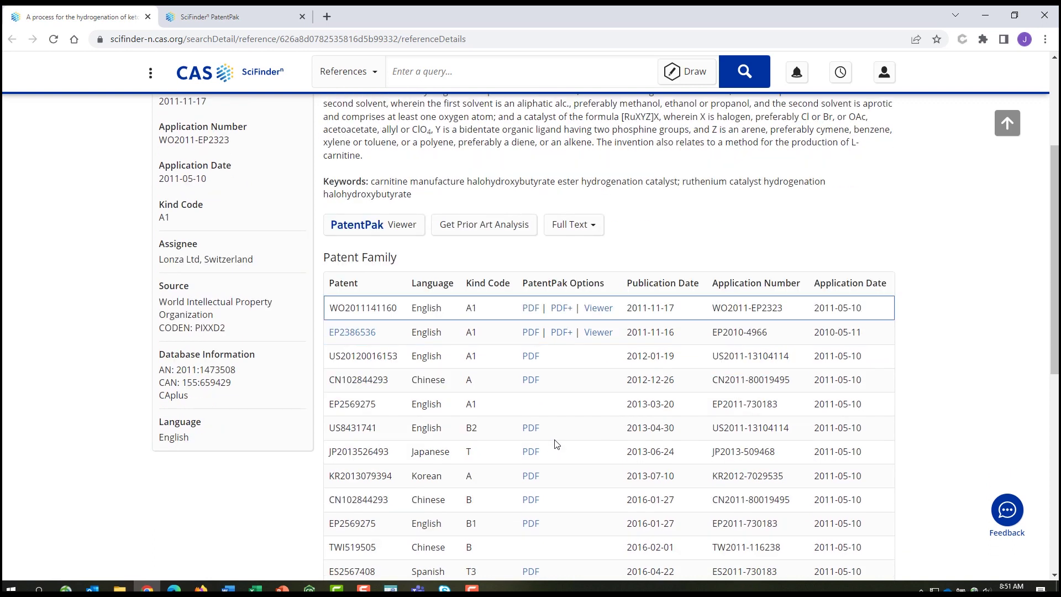
scroll(556, 444, "up", 6)
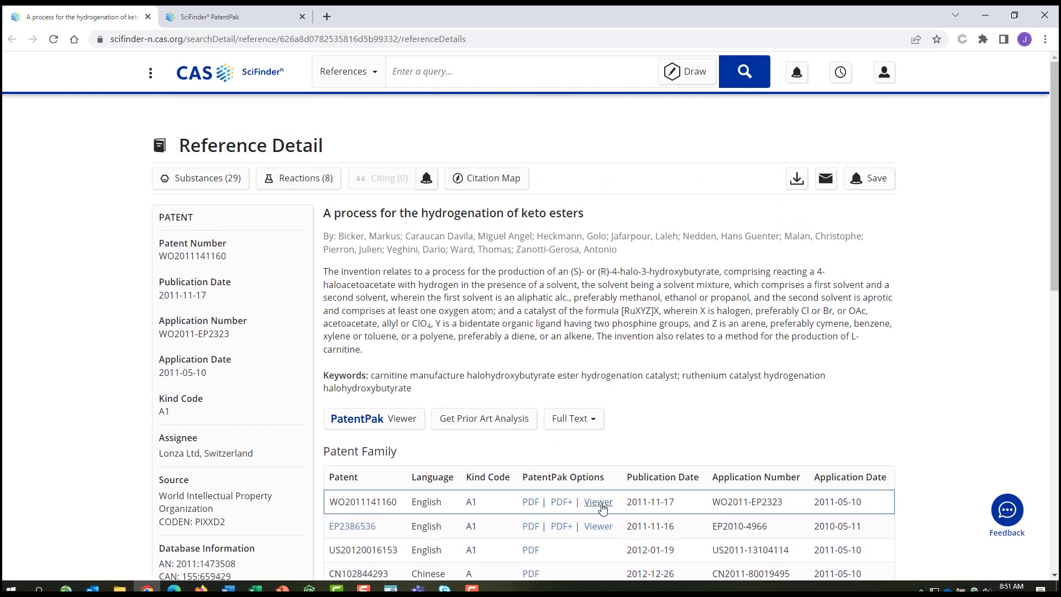
left_click(600, 507)
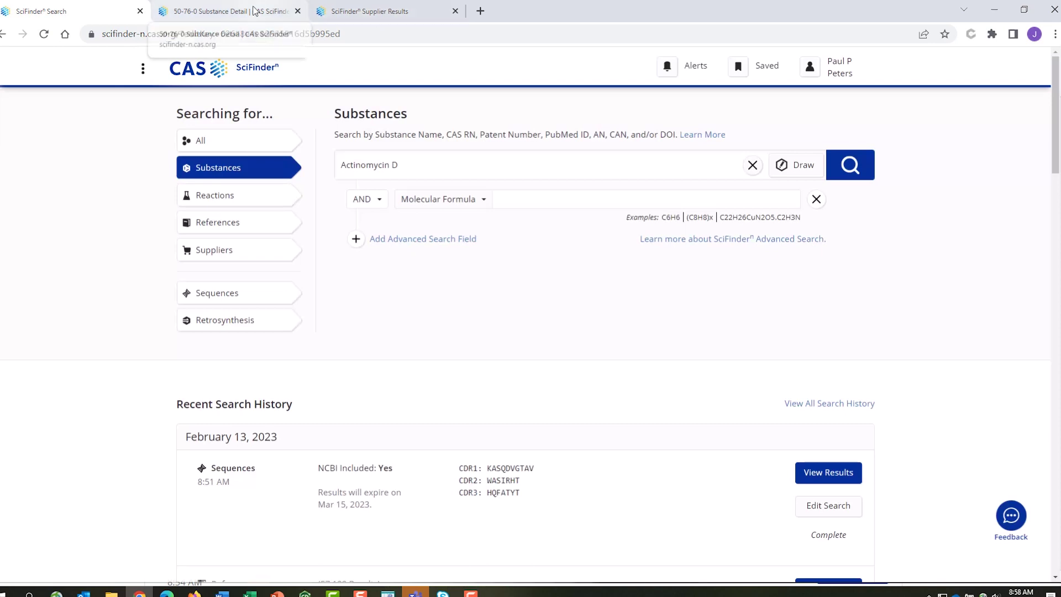
Show 50-76-0's details with Experimental Properties and Experimental Spectra (IR data) expanded.
left_click(253, 11)
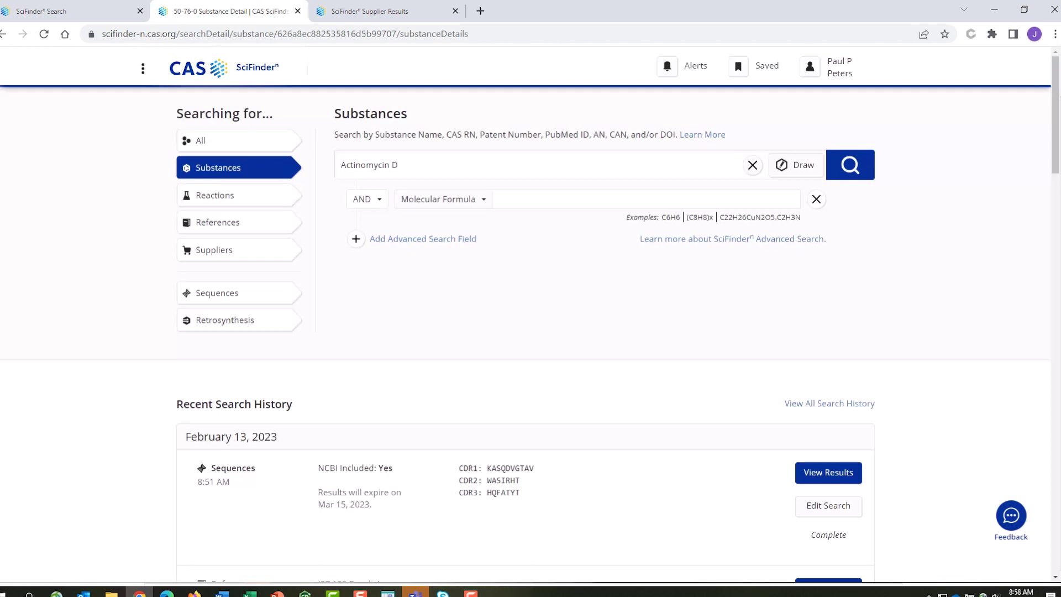
scroll(109, 220, "down", 6)
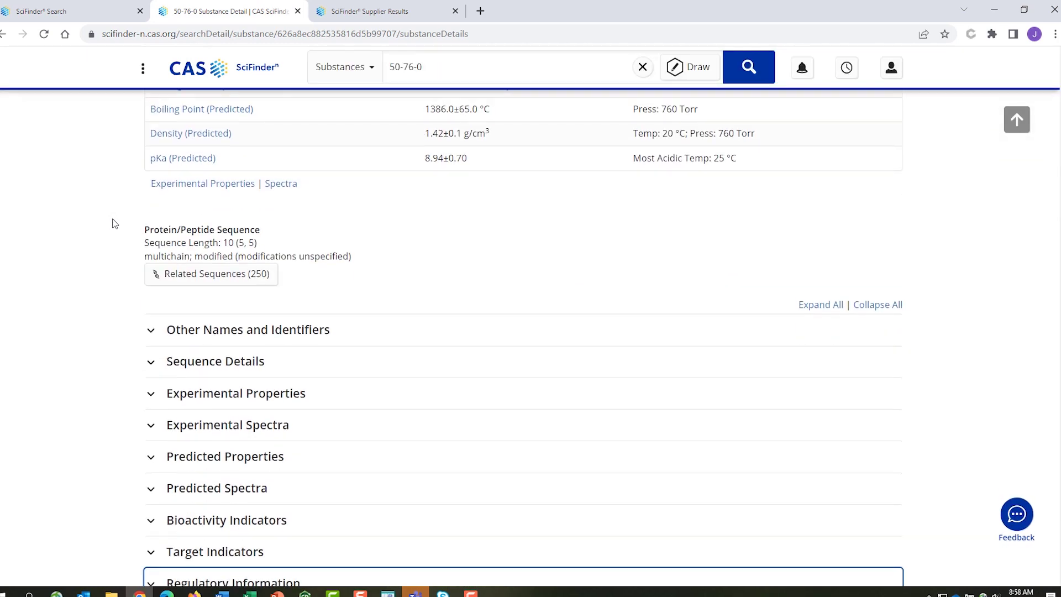
left_click(207, 316)
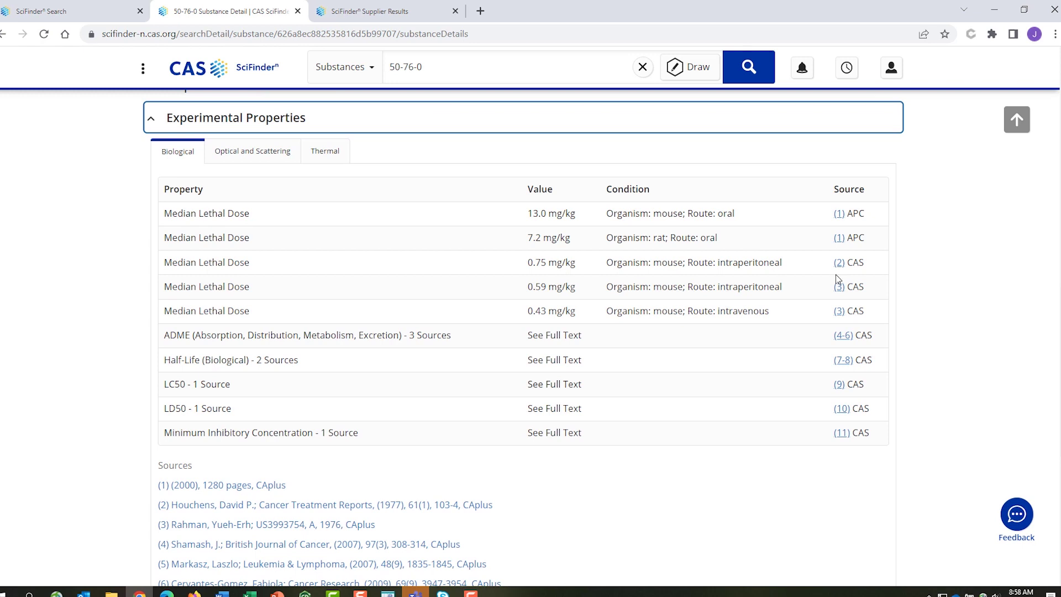
scroll(282, 301, "down", 7)
left_click_drag(214, 346, 220, 346)
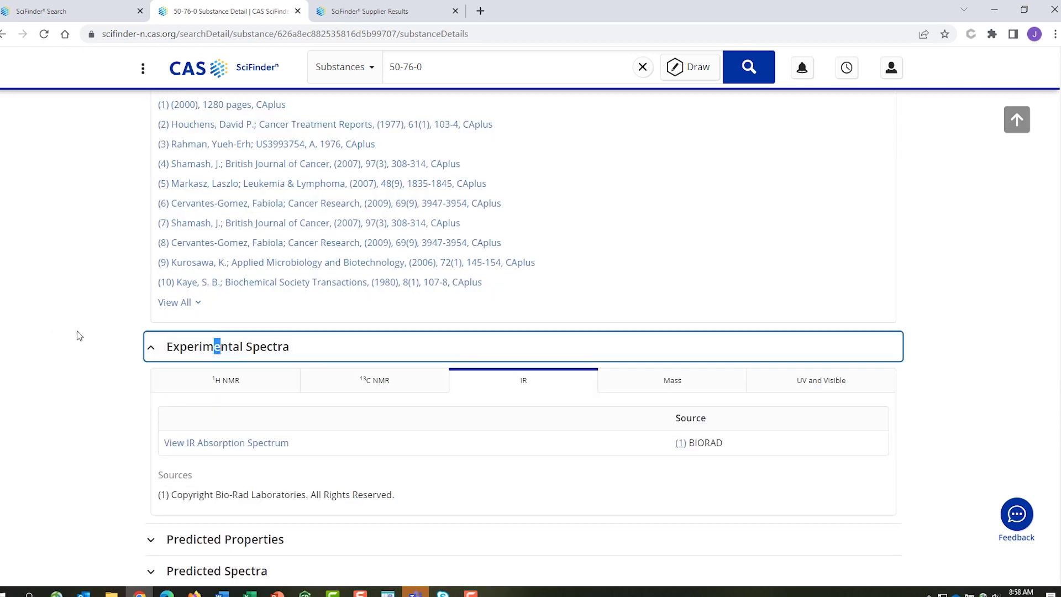
scroll(77, 335, "down", 2)
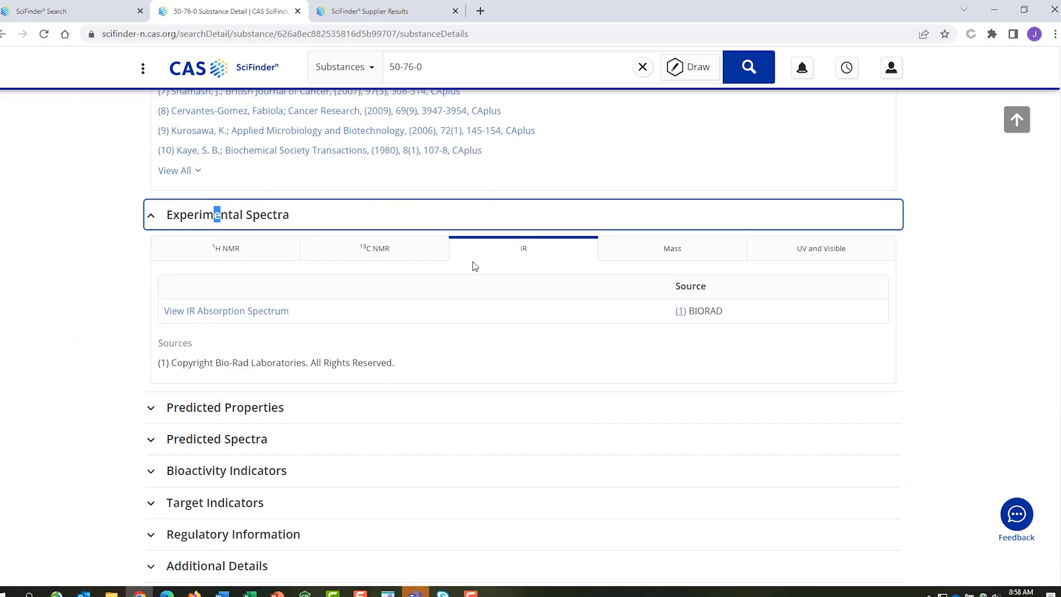
scroll(103, 302, "down", 1)
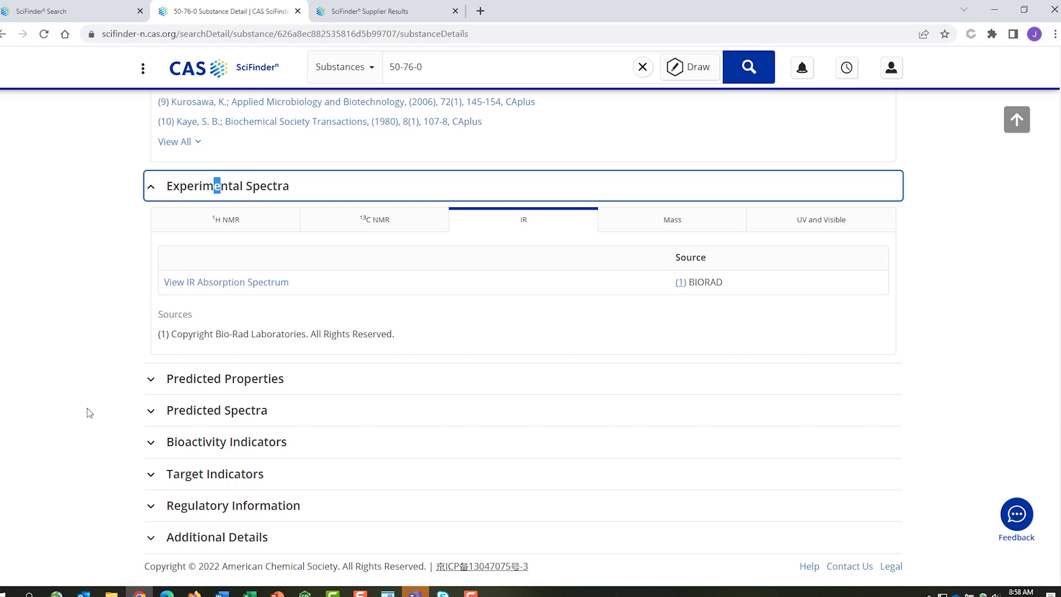
Expand and review 50-76-0's Bioactivity Indicators.
left_click(204, 442)
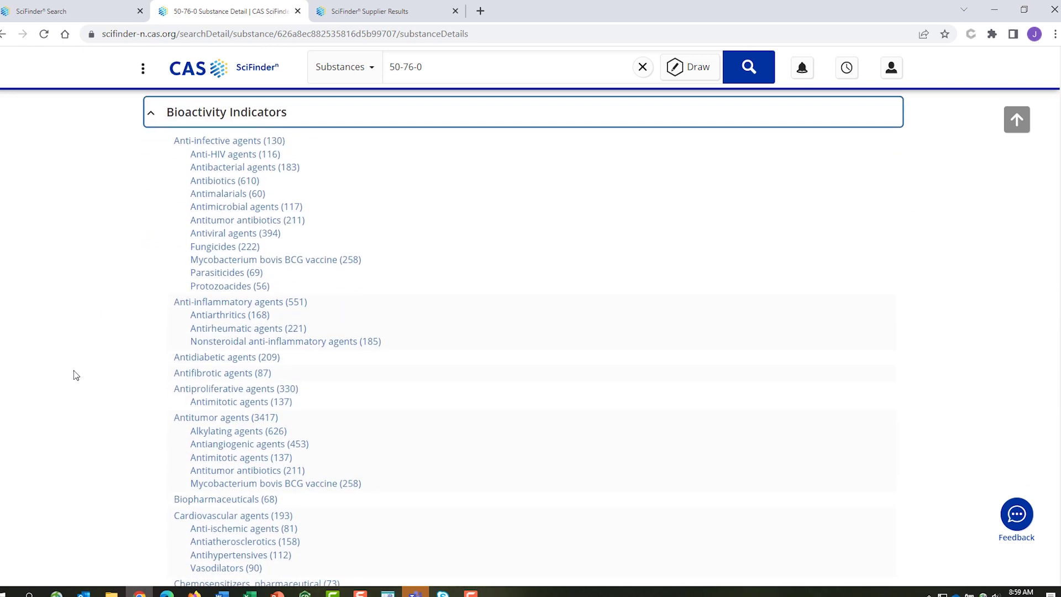
scroll(80, 377, "down", 1)
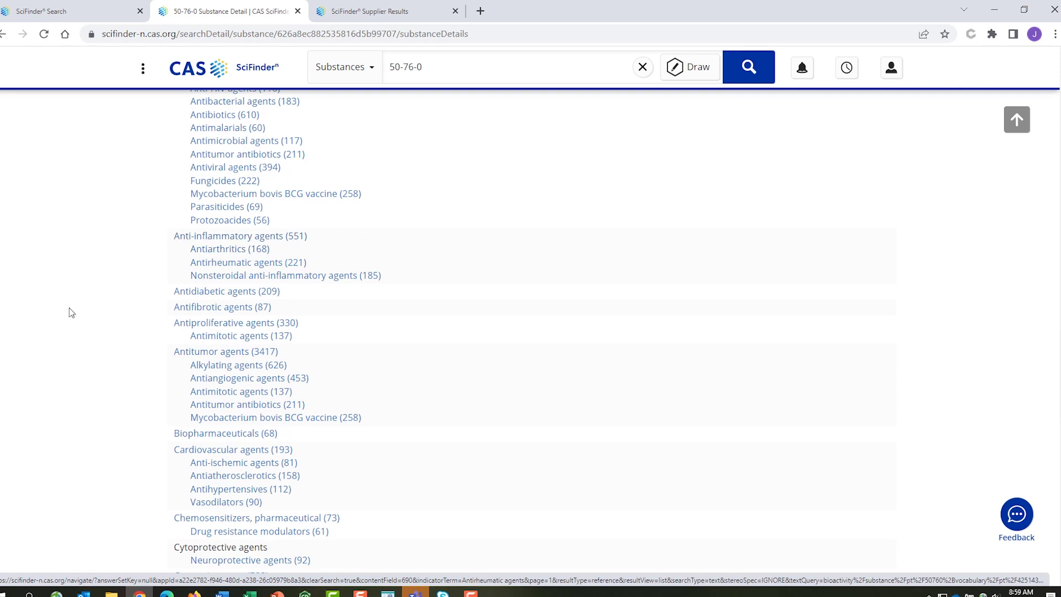
scroll(94, 315, "down", 7)
scroll(97, 320, "down", 6)
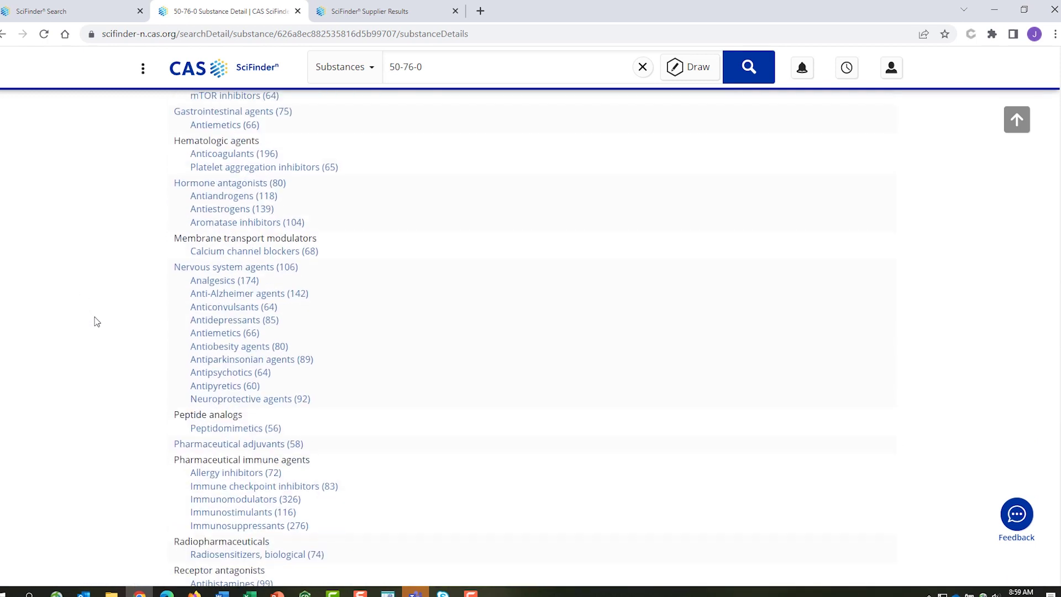
Show the European Union regulatory details by country, then the list of 79 suppliers.
left_click(165, 508)
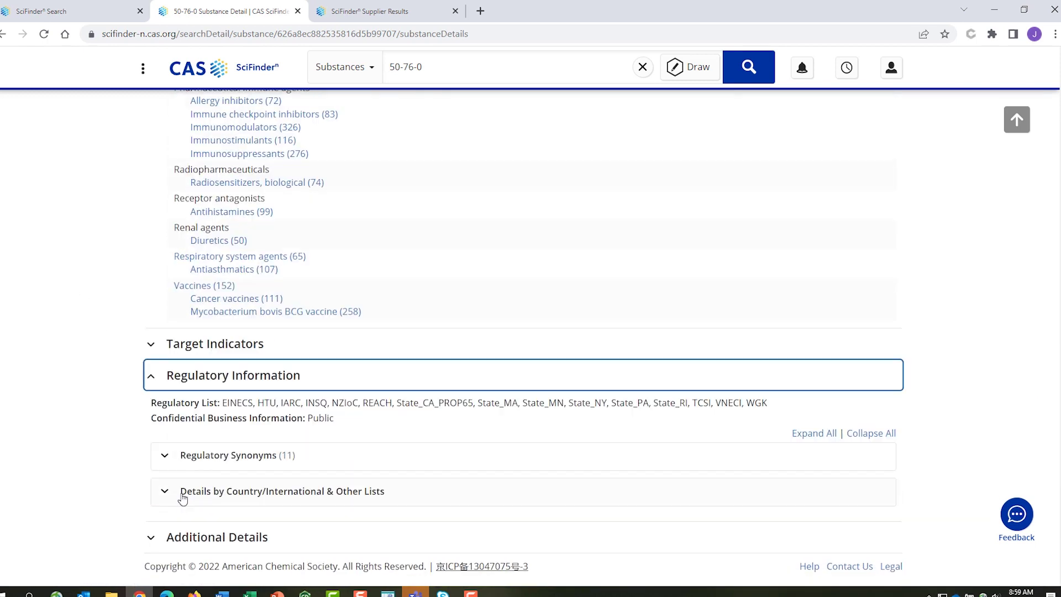
left_click(183, 494)
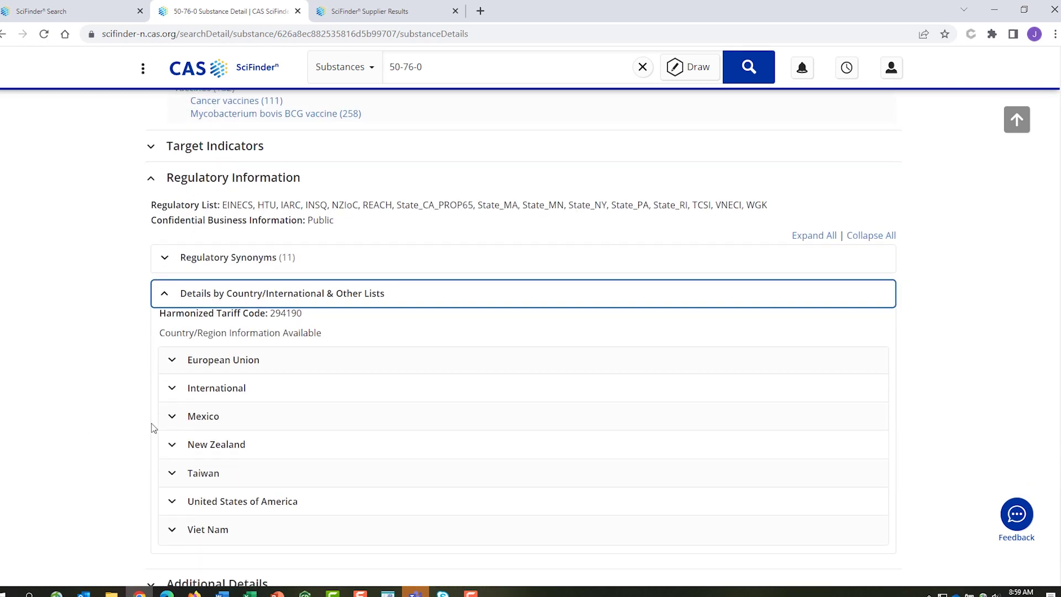
left_click(191, 361)
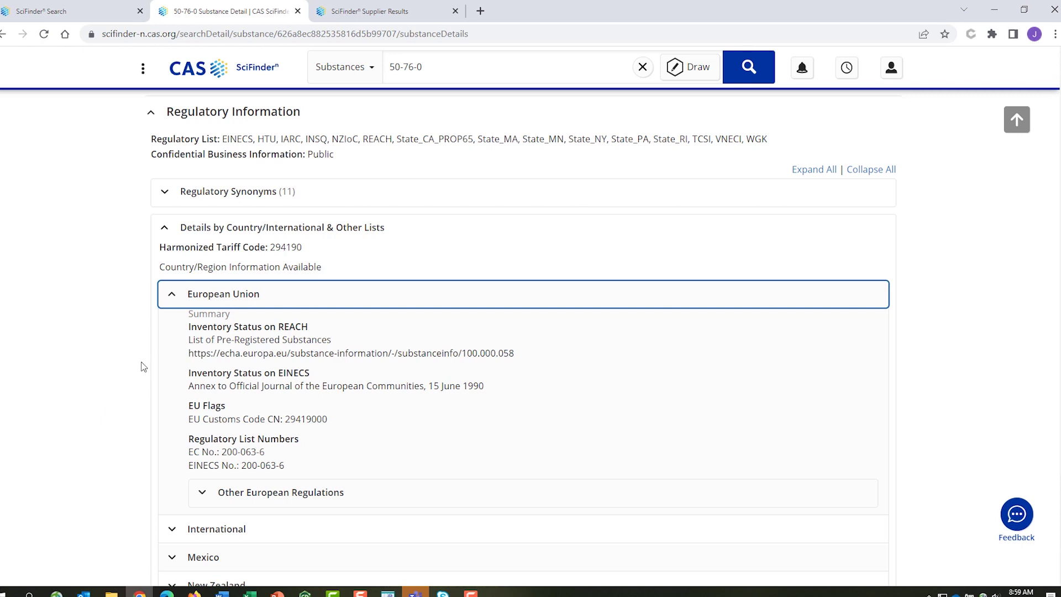
left_click(367, 11)
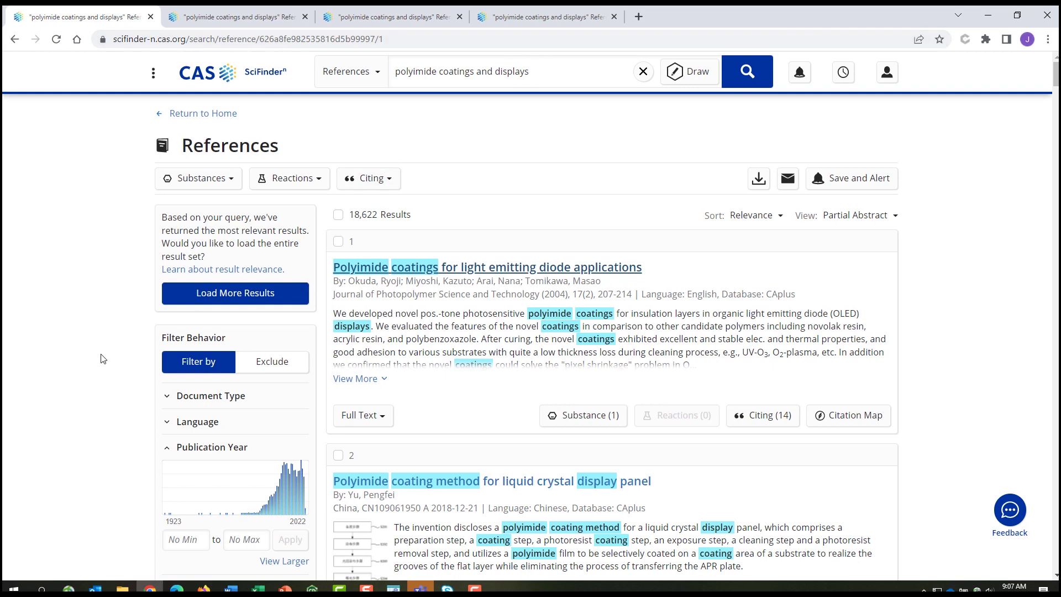
Scroll the polyimide coatings and displays references to the Concept filter, showing 'coating' concepts.
scroll(106, 358, "down", 1)
scroll(110, 361, "down", 6)
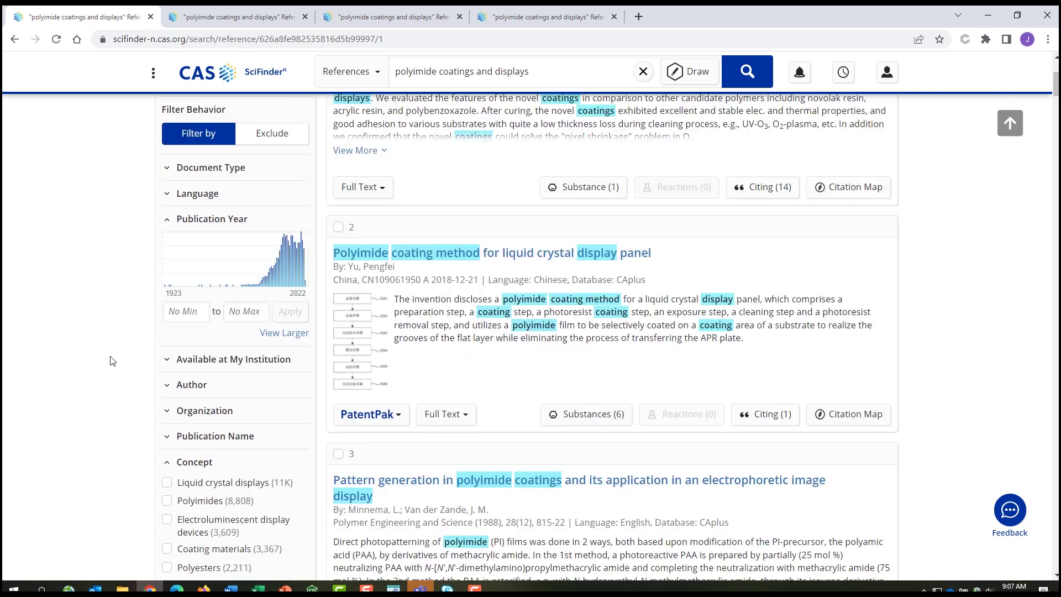
scroll(116, 361, "down", 2)
key("ctrl+Tab")
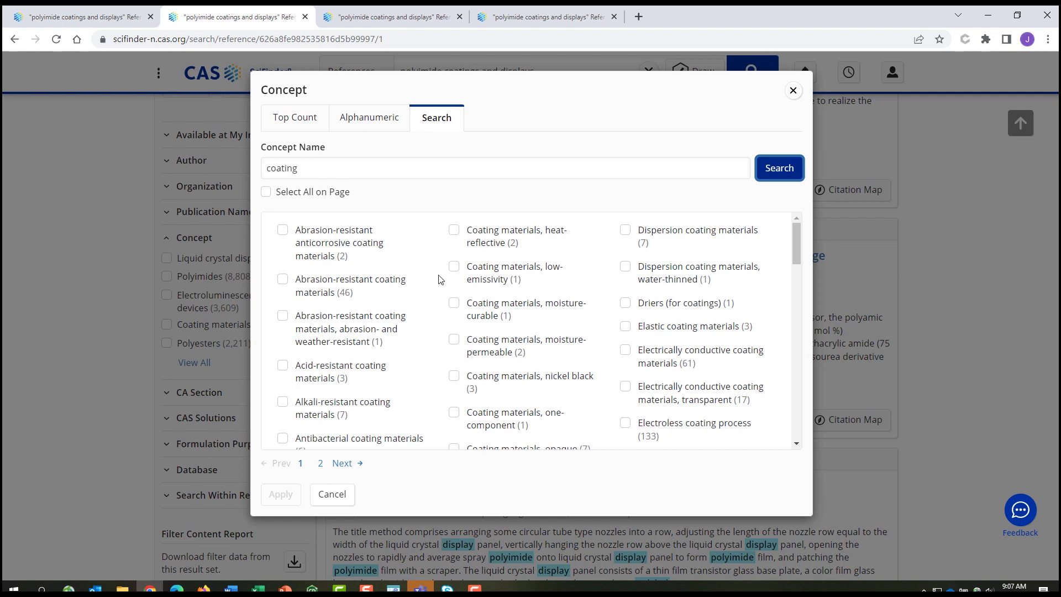
Narrow the concept search to 'coating scratch', then bring up the organization filter and save-and-alert form.
left_click(387, 169)
type("scratch")
key("Return")
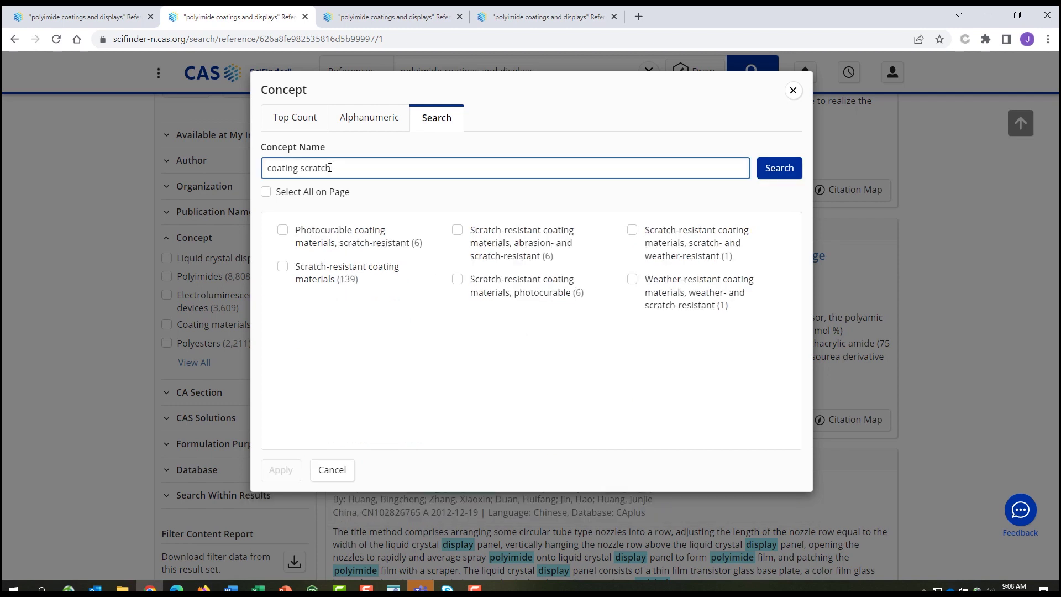
left_click(370, 16)
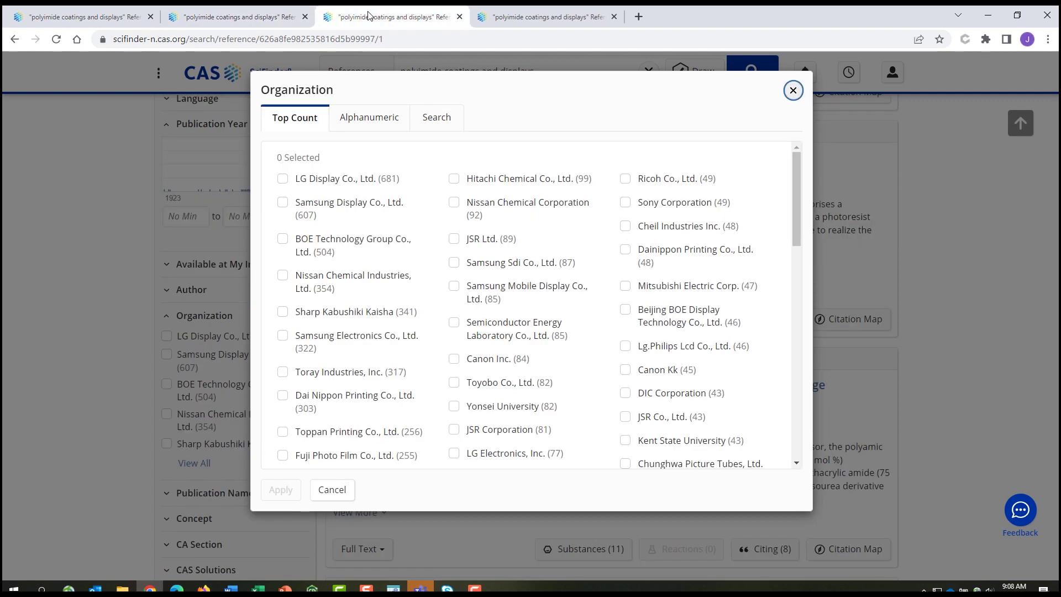
left_click(519, 18)
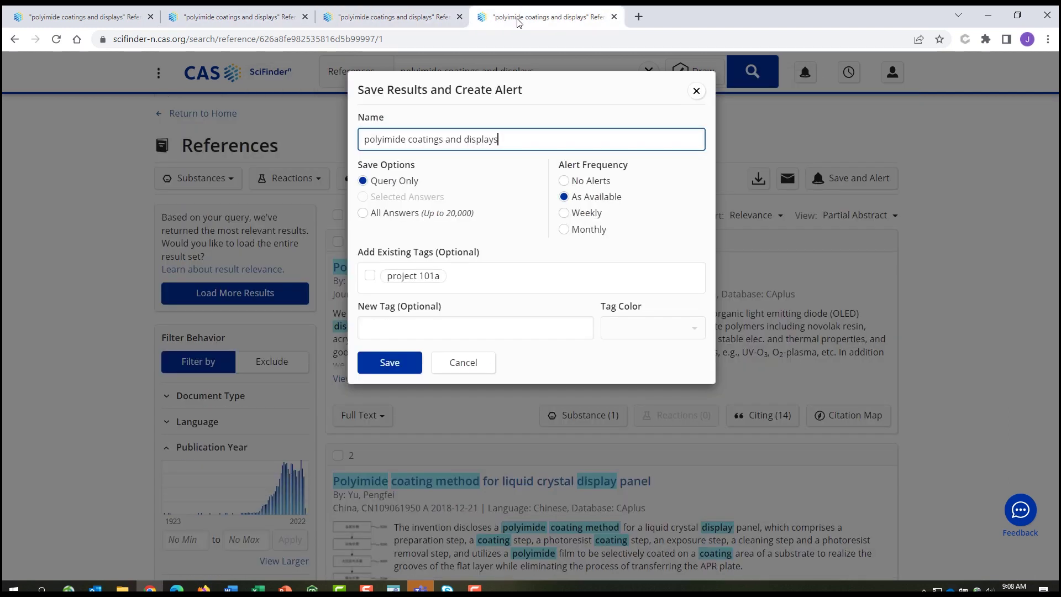